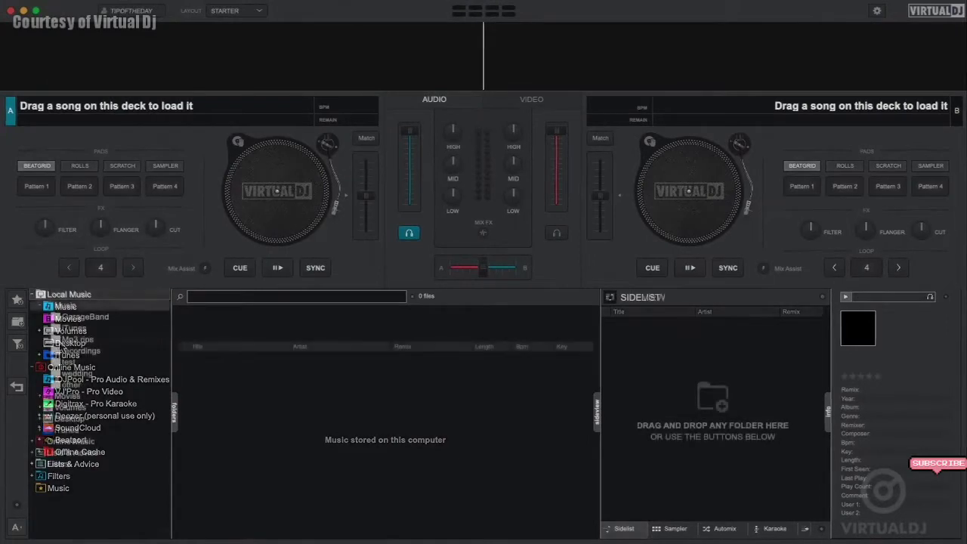
Browse Music > Anthems House and load the +1 (Tujamo Remix) track onto deck A.
{"action": "left_click", "coordinate": [75, 340]}
{"action": "left_click", "coordinate": [69, 352]}
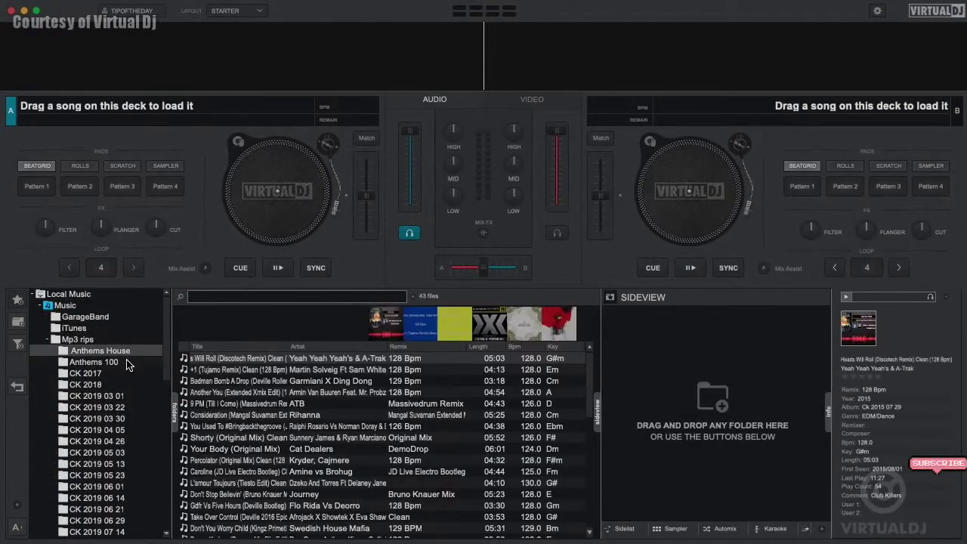
{"action": "double_click", "coordinate": [215, 371]}
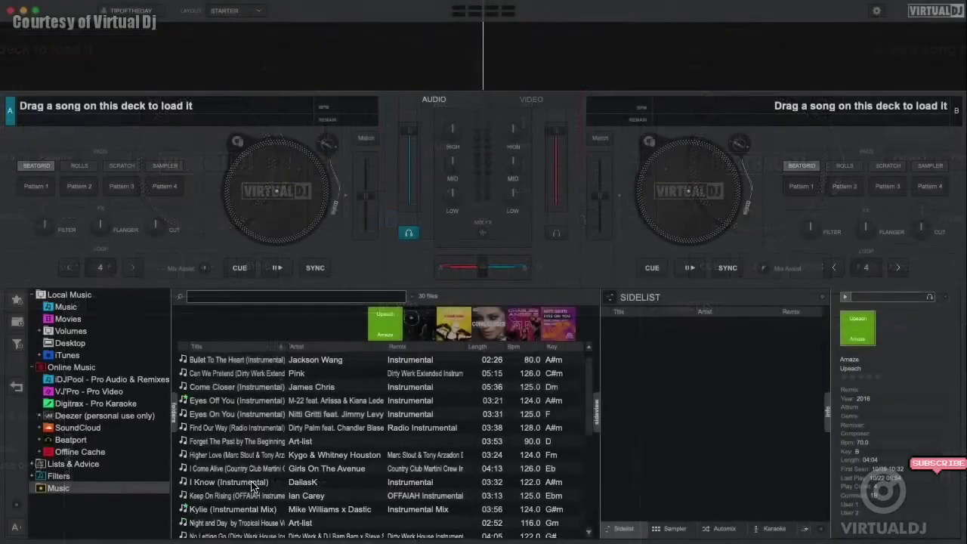
Load Post Malone (Pharien Instrumental) onto deck A instead and start it playing at 124 BPM.
{"action": "scroll", "coordinate": [251, 487], "scroll_direction": "down", "scroll_amount": 2}
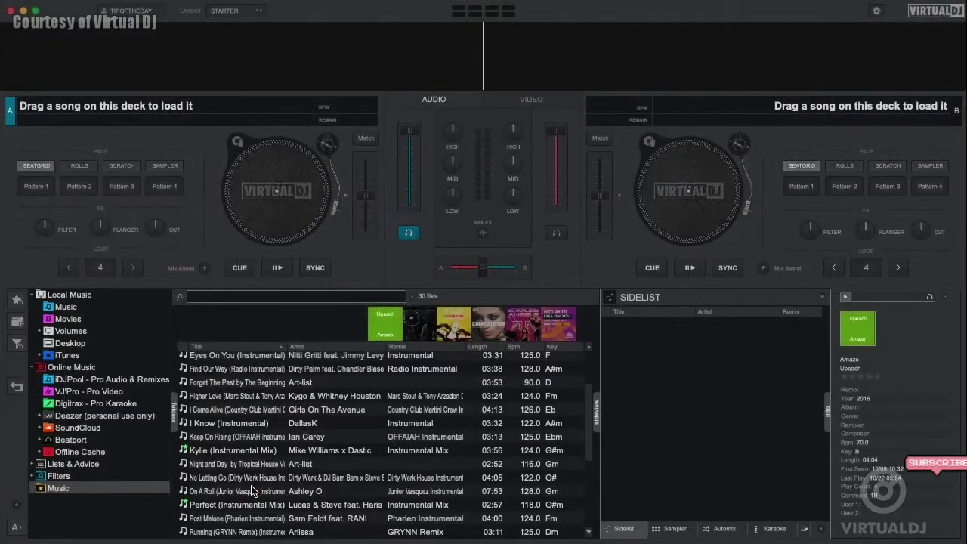
{"action": "scroll", "coordinate": [252, 491], "scroll_direction": "down", "scroll_amount": 1}
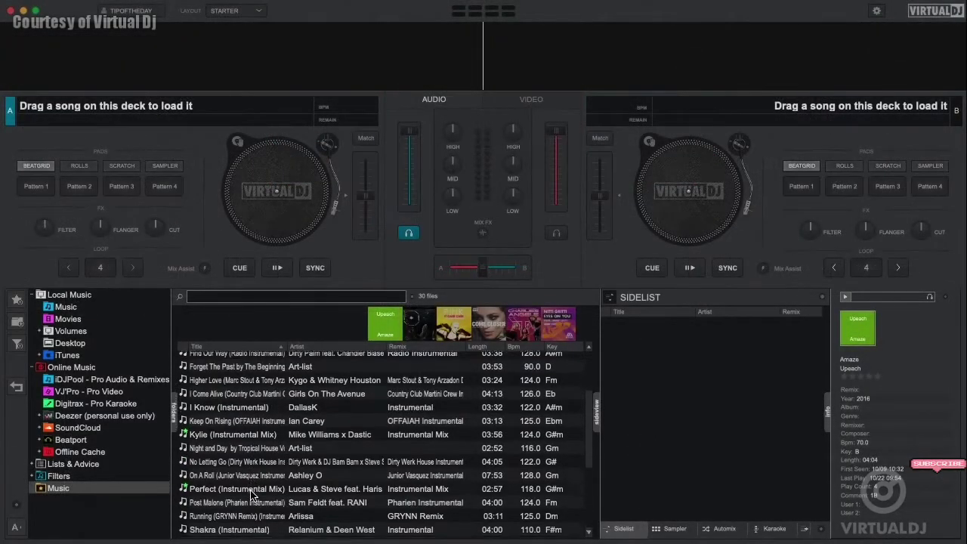
{"action": "double_click", "coordinate": [245, 503]}
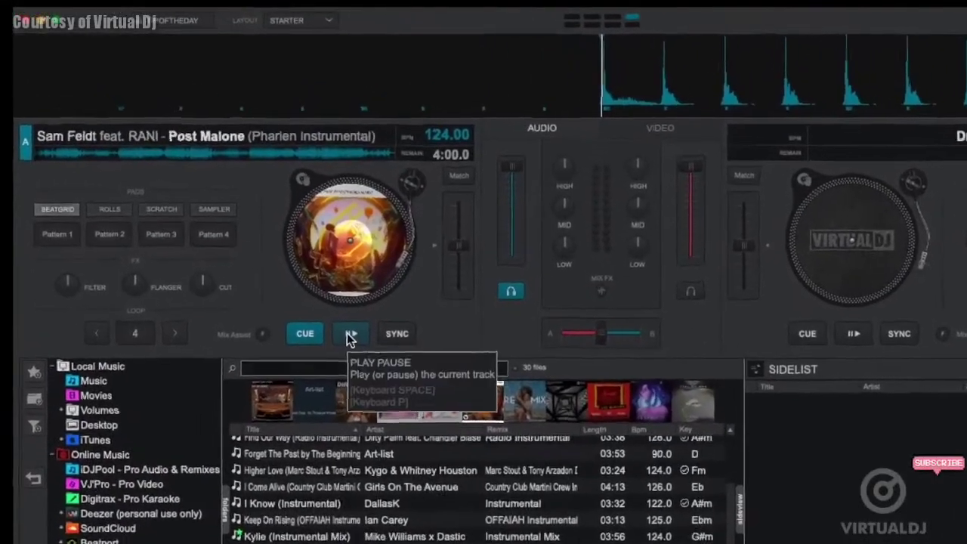
{"action": "left_click", "coordinate": [299, 292]}
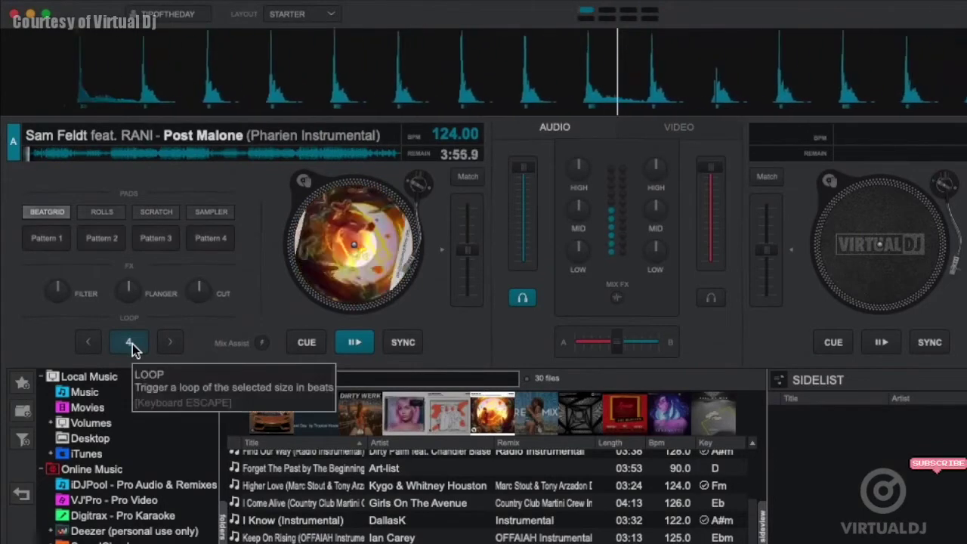
Start a 4-beat loop on deck A, dismiss the Loops Direction dialog, and halve the loop repeatedly.
{"action": "left_click", "coordinate": [132, 344]}
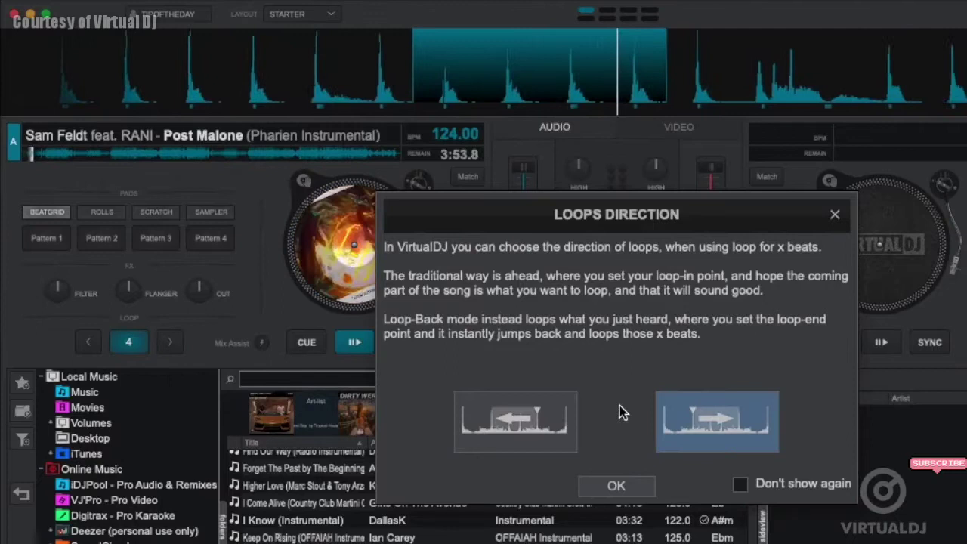
{"action": "left_click", "coordinate": [615, 487]}
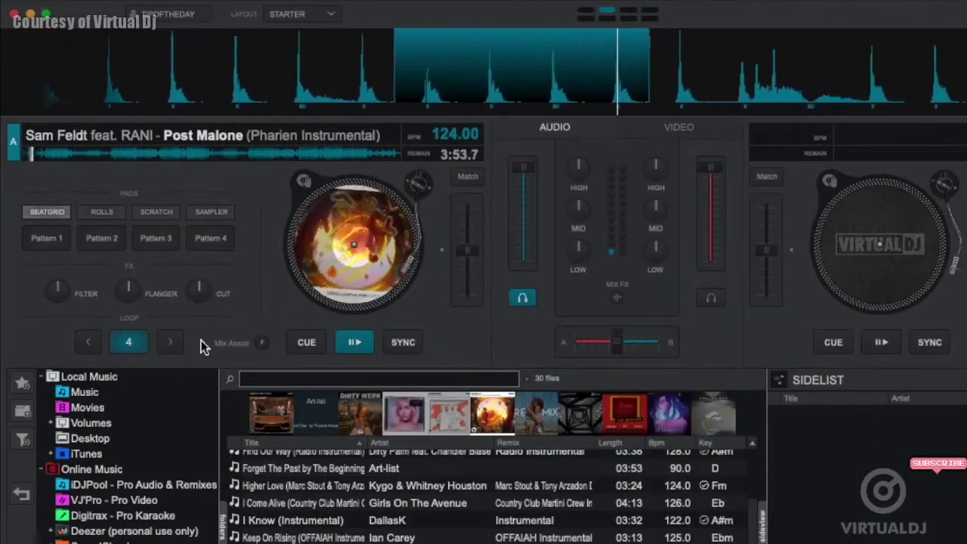
{"action": "left_click", "coordinate": [91, 342]}
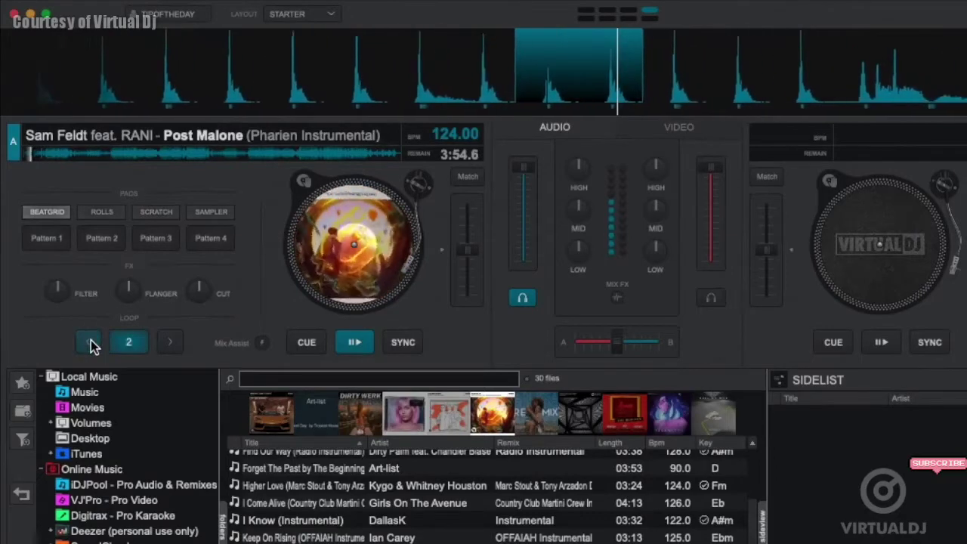
{"action": "left_click", "coordinate": [90, 342]}
{"action": "left_click", "coordinate": [91, 342]}
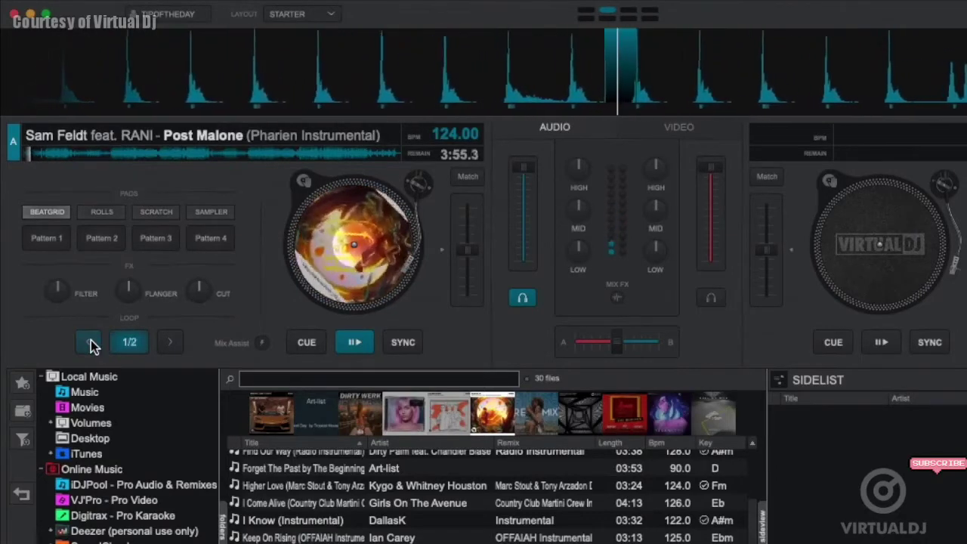
Exit the quarter-beat loop and trigger a Roll 1/4 from the ROLLS pads.
{"action": "left_click", "coordinate": [129, 343]}
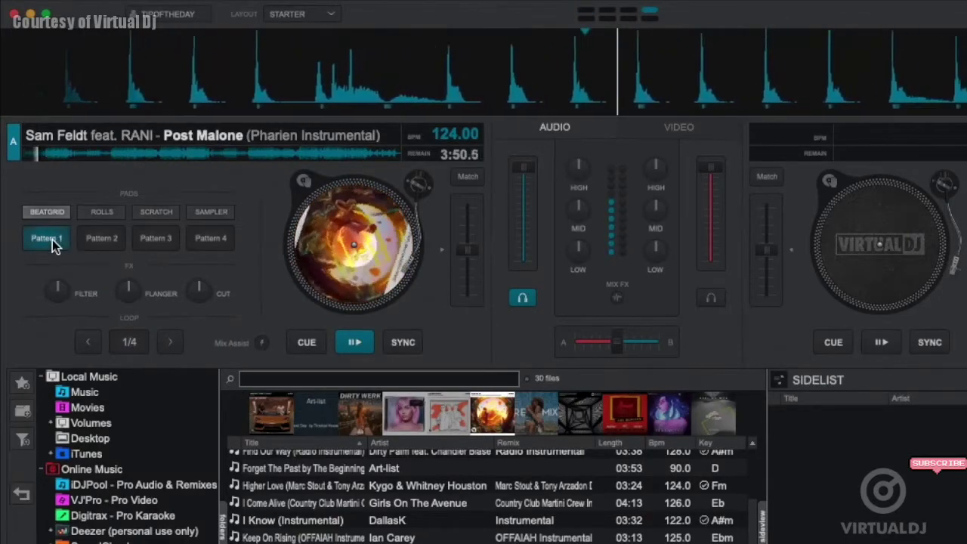
{"action": "left_click", "coordinate": [104, 213]}
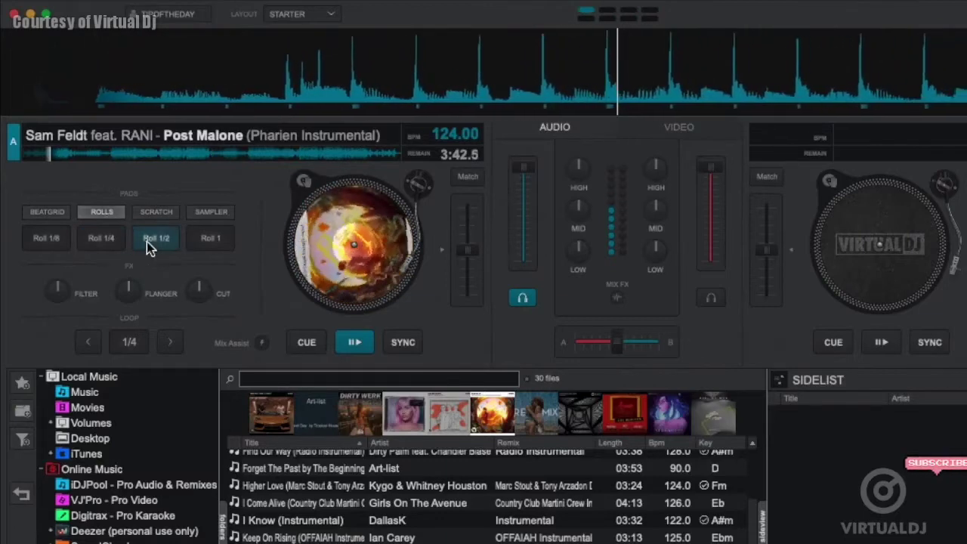
{"action": "left_click", "coordinate": [119, 238]}
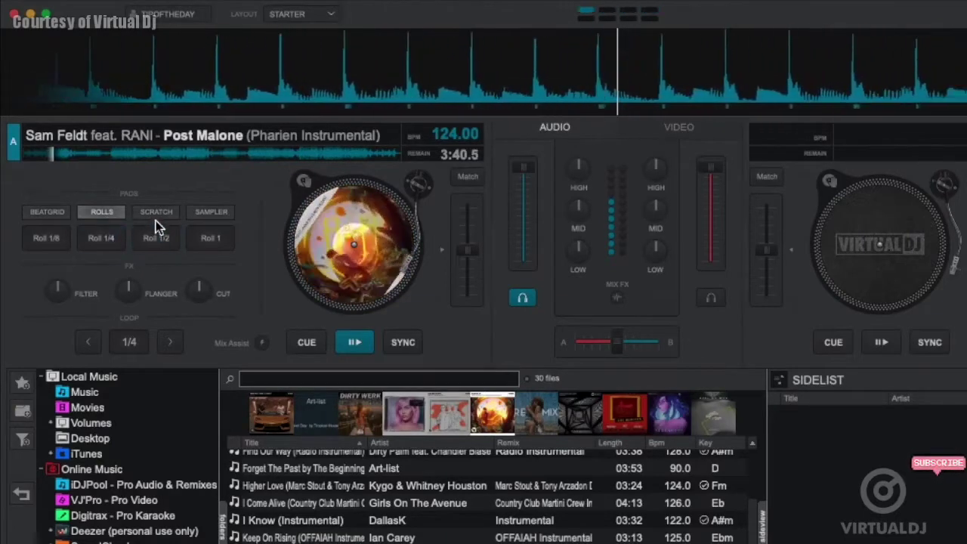
Fire the FLARES and JET SCR scratch pads, then bring up the SAMPLER pads.
{"action": "left_click", "coordinate": [156, 212]}
{"action": "left_click", "coordinate": [114, 234]}
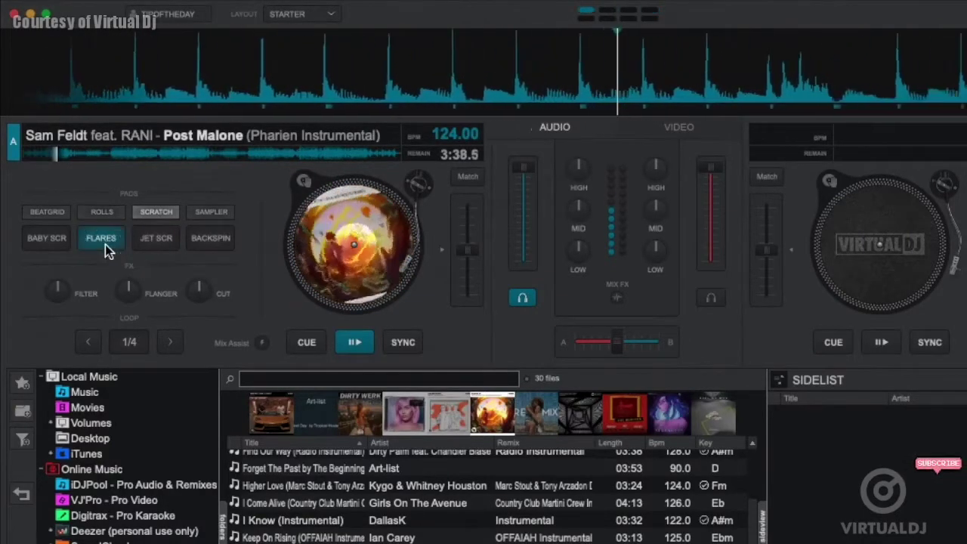
{"action": "left_click", "coordinate": [135, 238]}
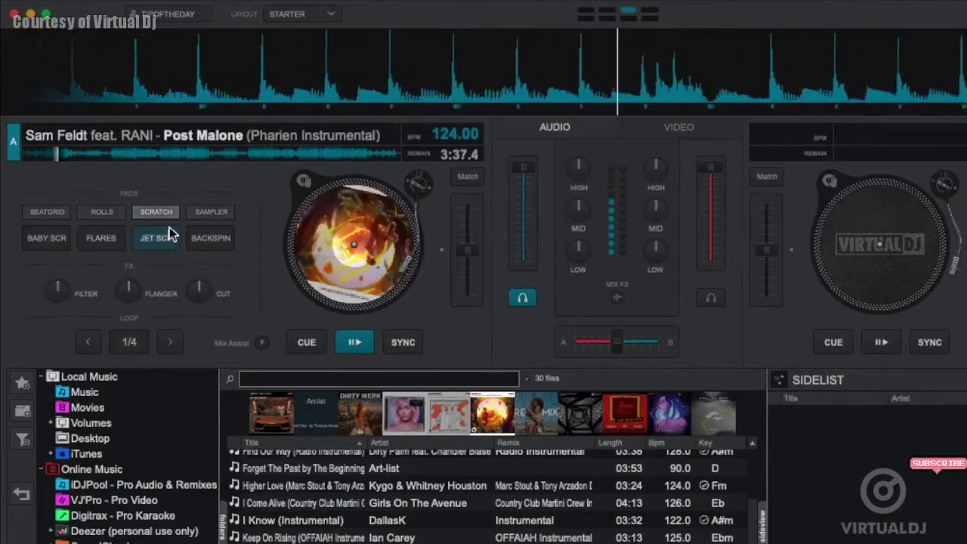
{"action": "left_click", "coordinate": [203, 216]}
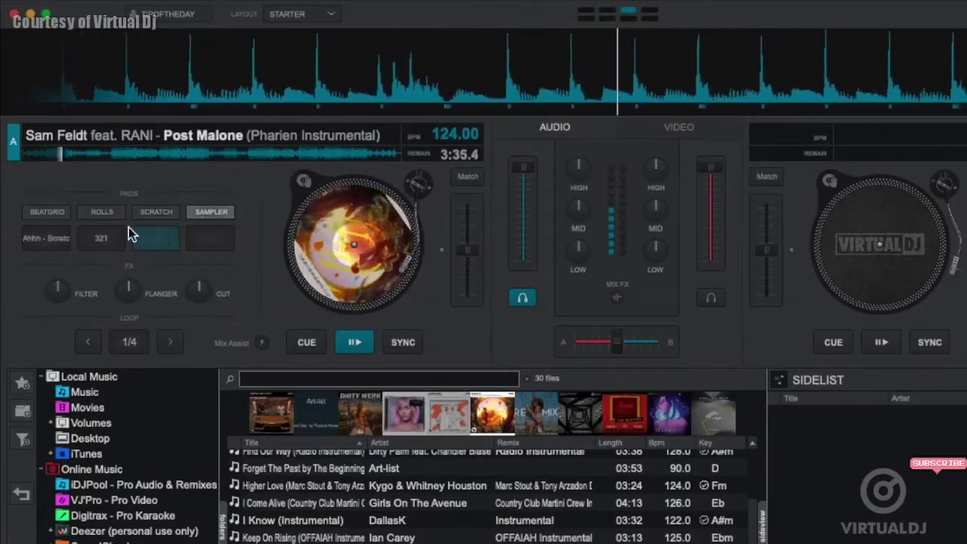
Play the Ahhh - Scratch sample, then sweep deck A's FILTER, FLANGER and CUT effects.
{"action": "left_click", "coordinate": [60, 248]}
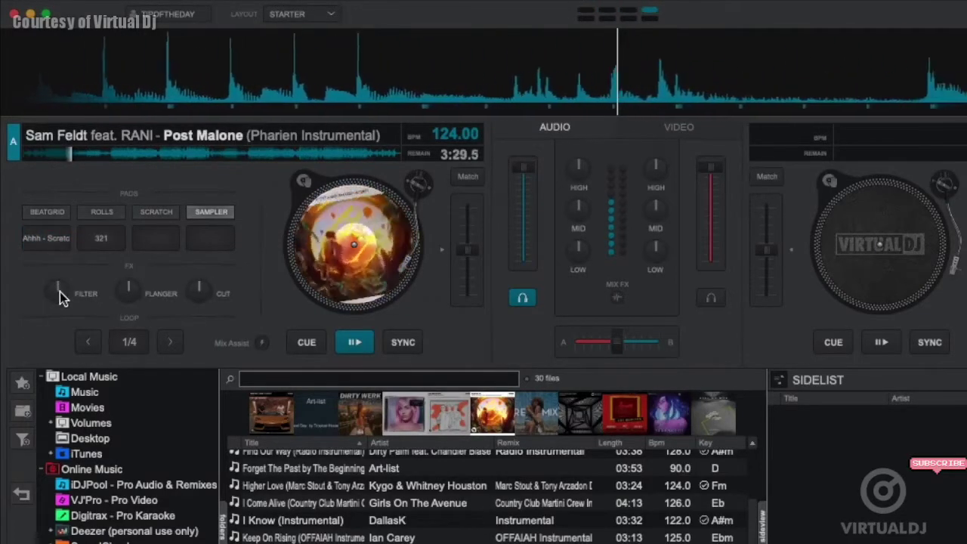
{"action": "left_click", "coordinate": [60, 288]}
{"action": "left_click_drag", "start_coordinate": [60, 292], "coordinate": [143, 319]}
{"action": "left_click", "coordinate": [122, 293]}
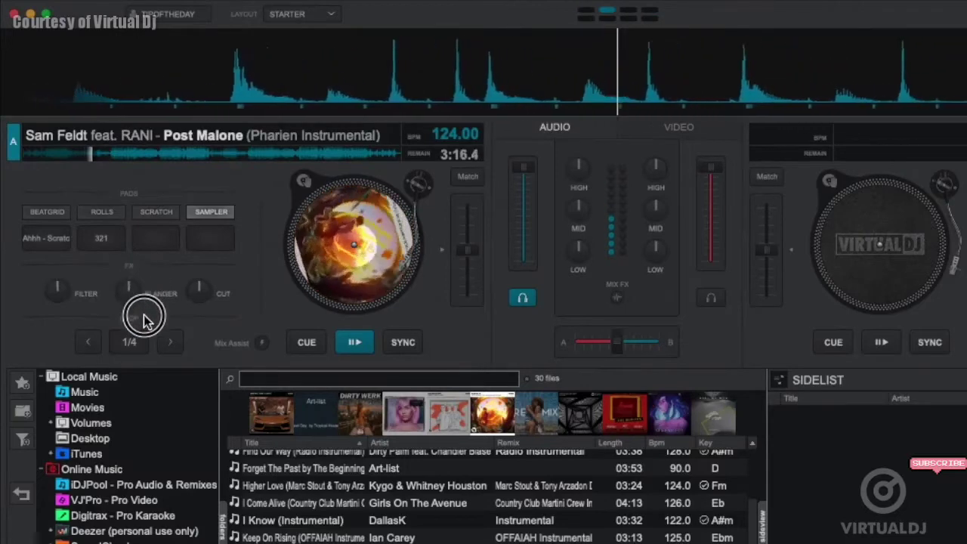
{"action": "mouse_move", "coordinate": [197, 294]}
{"action": "left_mouse_down"}
{"action": "mouse_move", "coordinate": [194, 304]}
{"action": "mouse_move", "coordinate": [196, 297]}
{"action": "left_mouse_up"}
Reset the CUT knob to neutral and skip deck A ahead to about 0:53 remaining.
{"action": "double_click", "coordinate": [197, 292]}
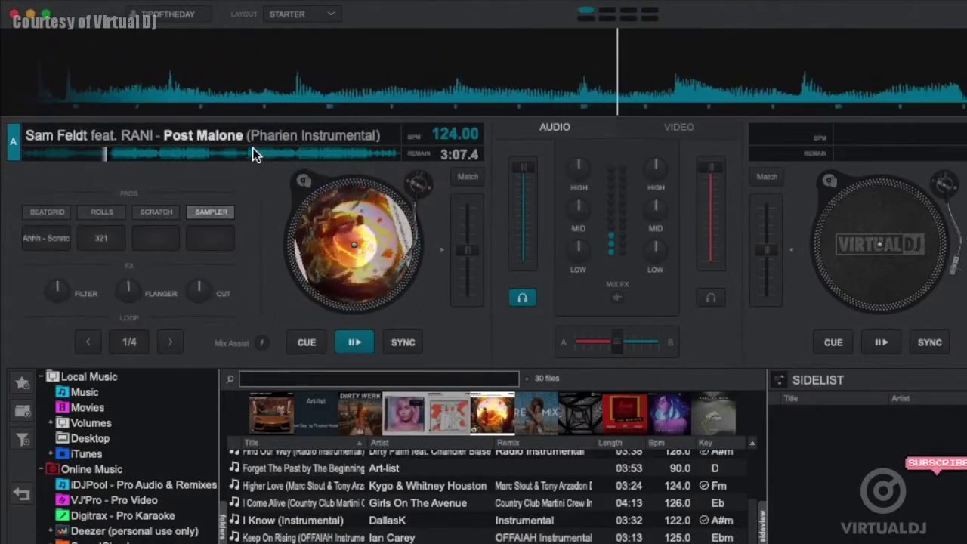
{"action": "left_click", "coordinate": [135, 154]}
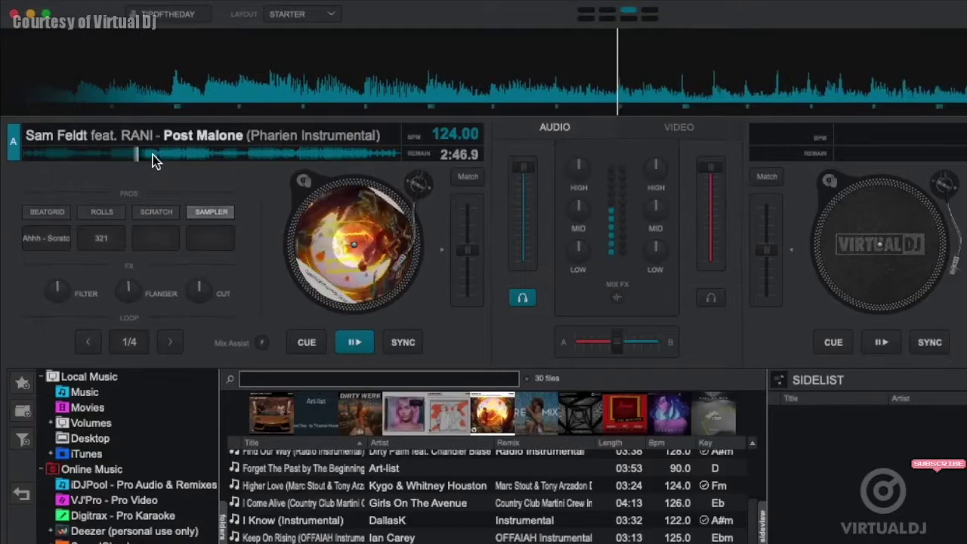
{"action": "left_click", "coordinate": [153, 155]}
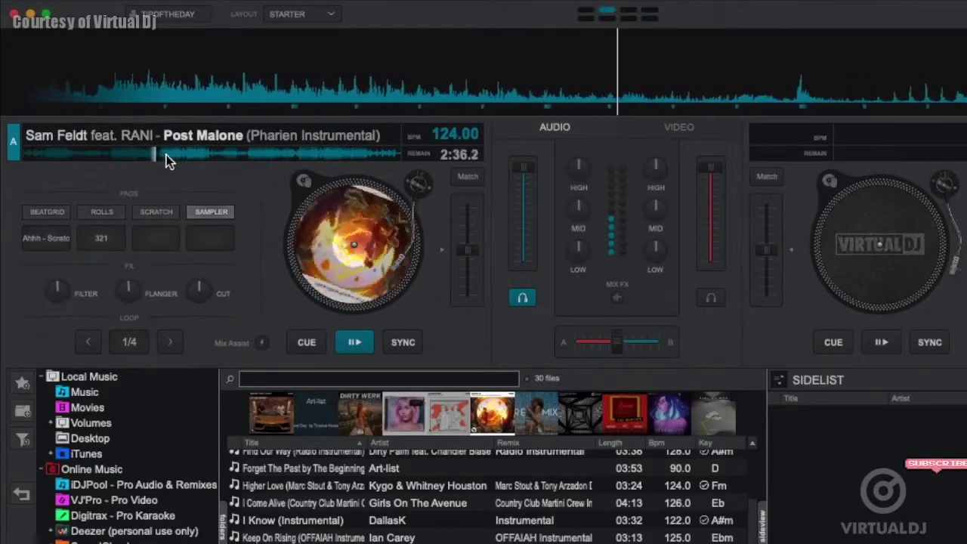
{"action": "left_click", "coordinate": [167, 155]}
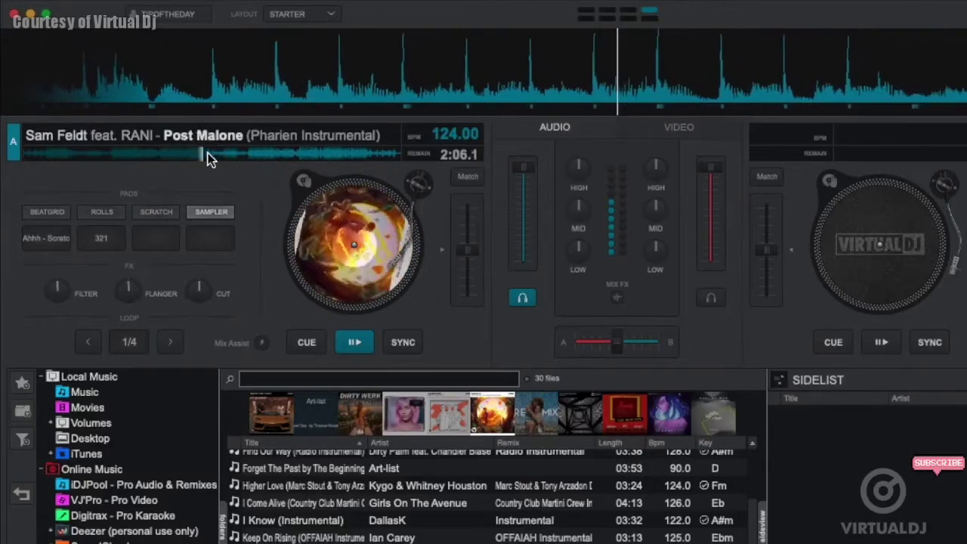
{"action": "left_click", "coordinate": [204, 154]}
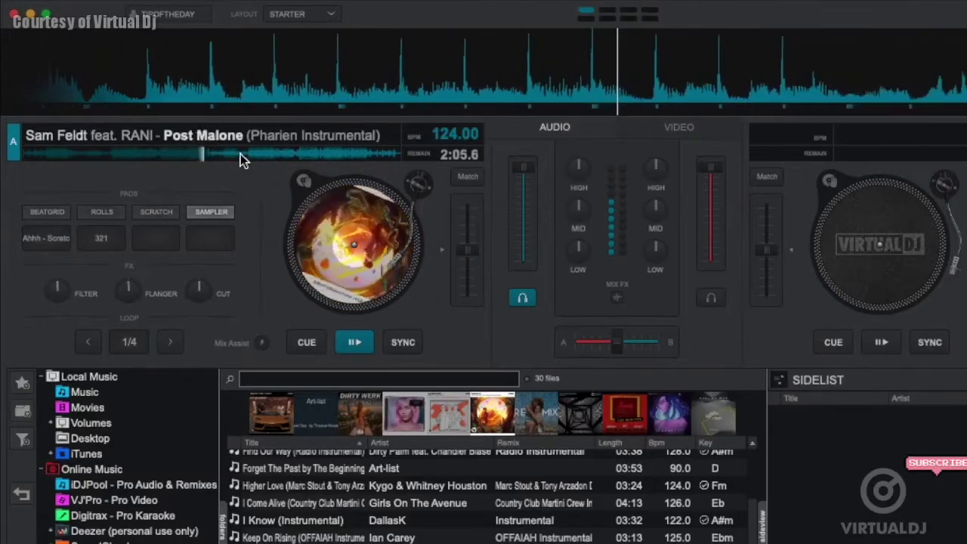
{"action": "left_click", "coordinate": [295, 154]}
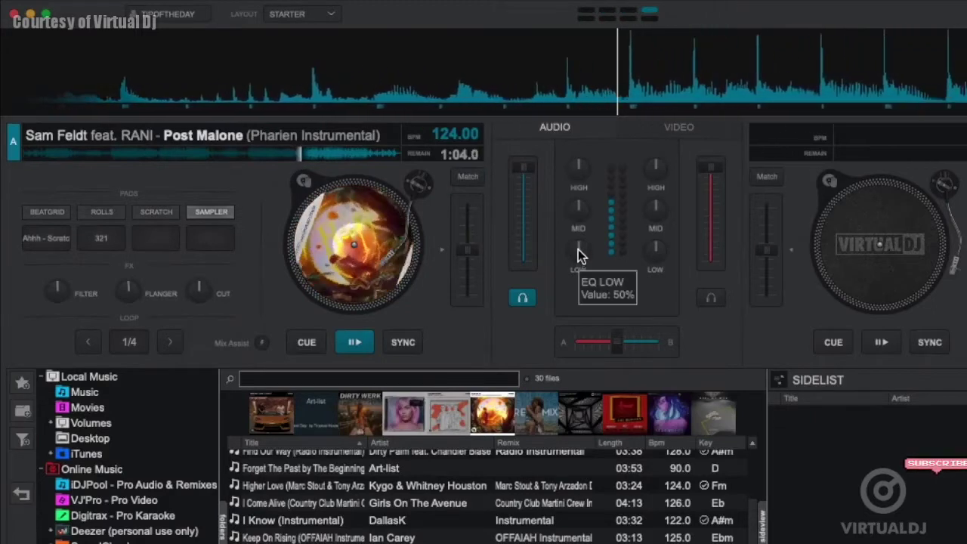
Turn down deck A's LOW EQ and adjust its MID and HIGH EQ knobs.
{"action": "mouse_move", "coordinate": [577, 250]}
{"action": "left_mouse_down"}
{"action": "mouse_move", "coordinate": [568, 274]}
{"action": "mouse_move", "coordinate": [576, 337]}
{"action": "mouse_move", "coordinate": [587, 261]}
{"action": "left_mouse_up"}
{"action": "mouse_move", "coordinate": [578, 225]}
{"action": "left_mouse_down"}
{"action": "mouse_move", "coordinate": [578, 249]}
{"action": "mouse_move", "coordinate": [579, 209]}
{"action": "left_mouse_up"}
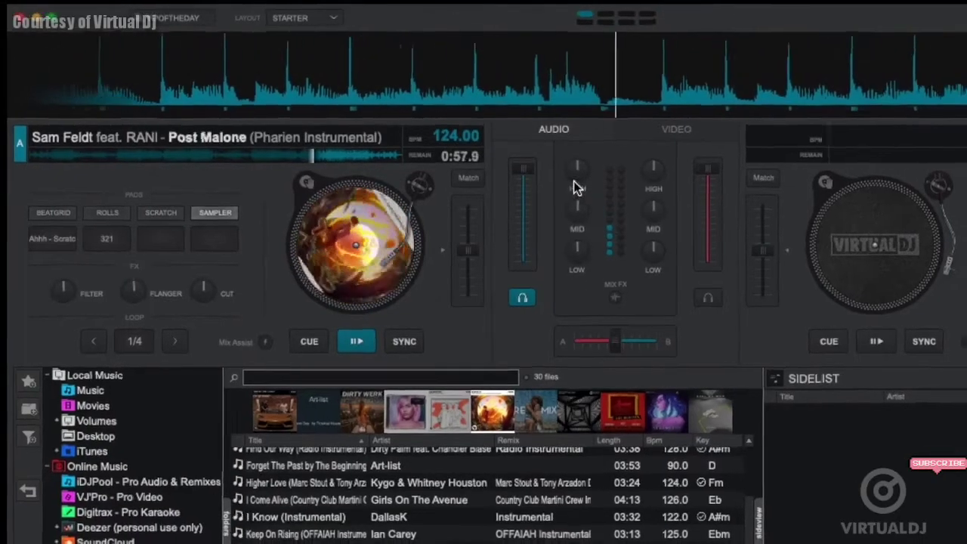
{"action": "left_click", "coordinate": [575, 177]}
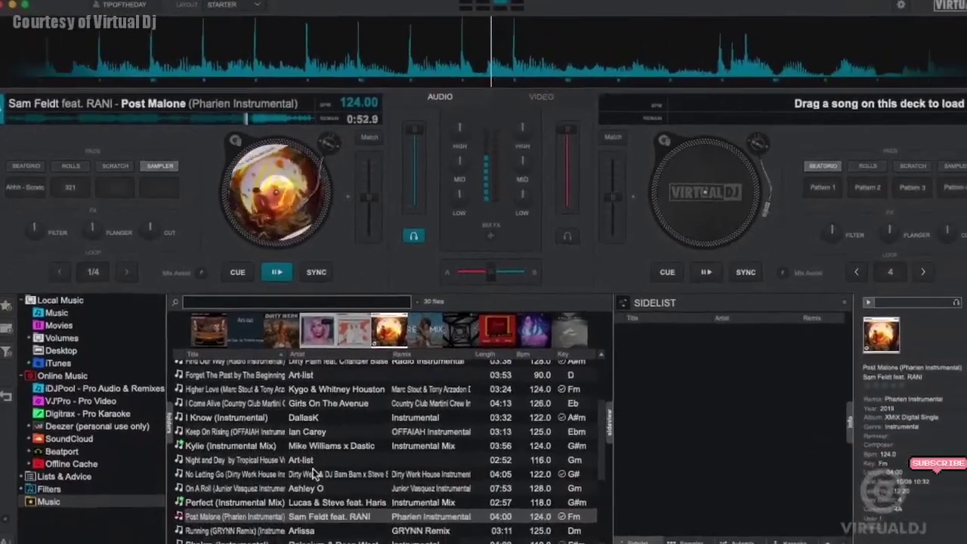
Load Perfect (Instrumental Mix) onto deck B, turn on Mix Assist, and play it synced at 124 BPM.
{"action": "double_click", "coordinate": [310, 502]}
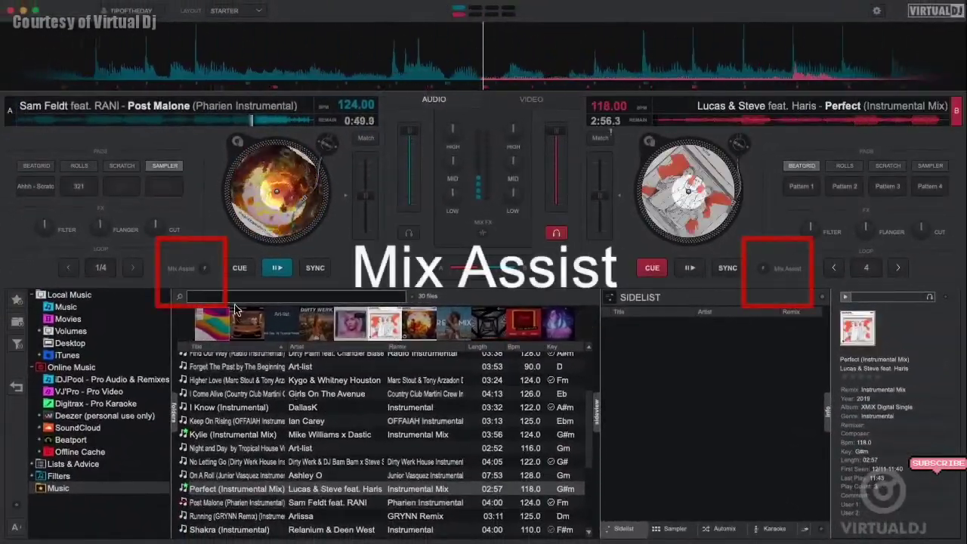
{"action": "left_click", "coordinate": [207, 272]}
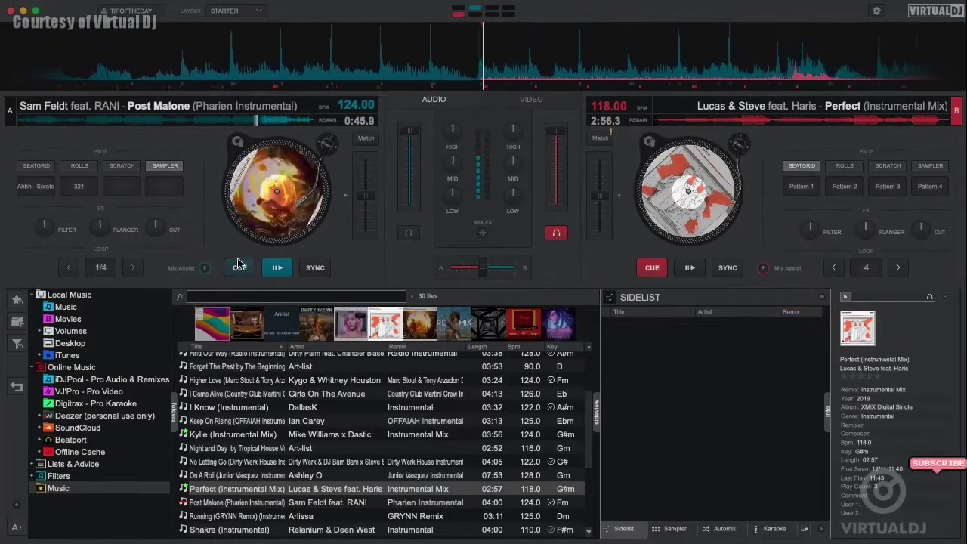
{"action": "left_click", "coordinate": [700, 272]}
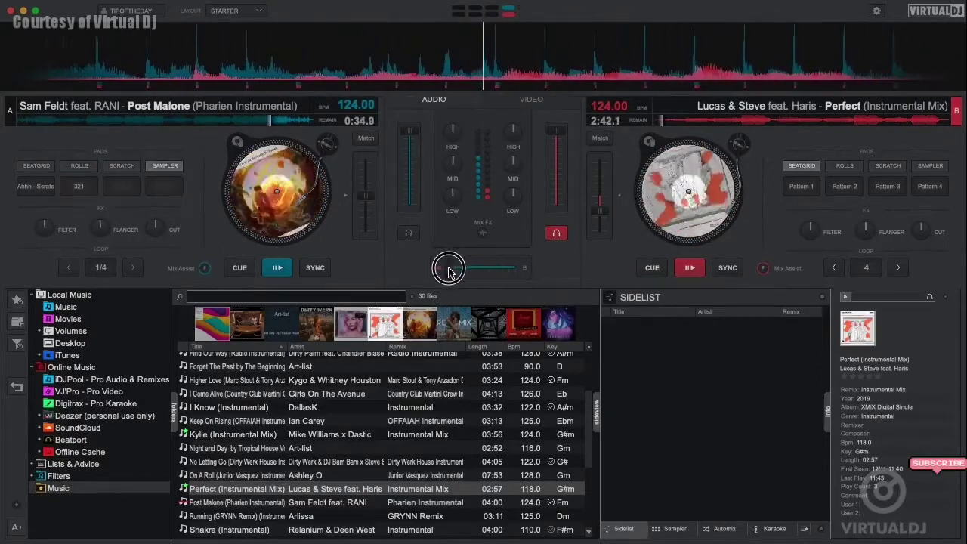
Choose filter as the MIX FX and crossfade the mix fully over to deck B.
{"action": "left_click", "coordinate": [481, 238]}
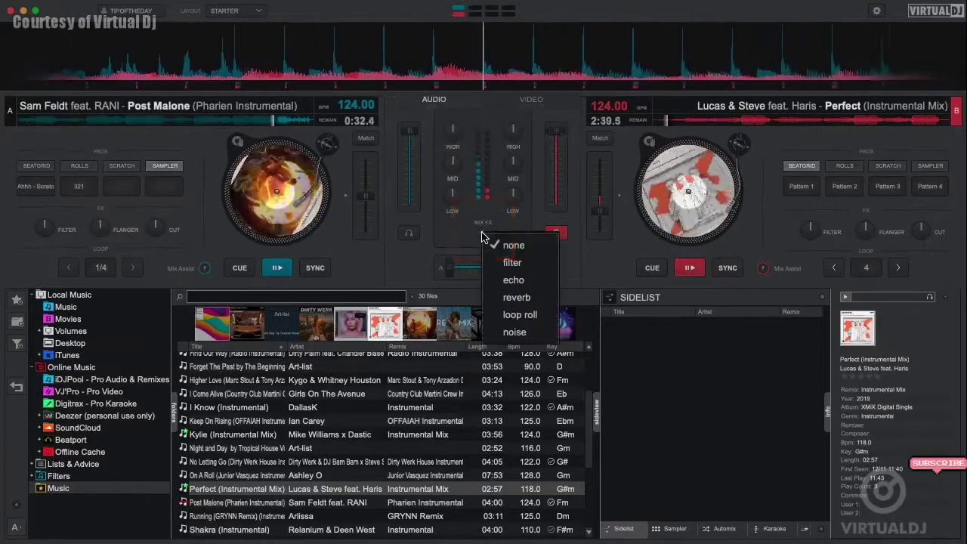
{"action": "left_click", "coordinate": [512, 261]}
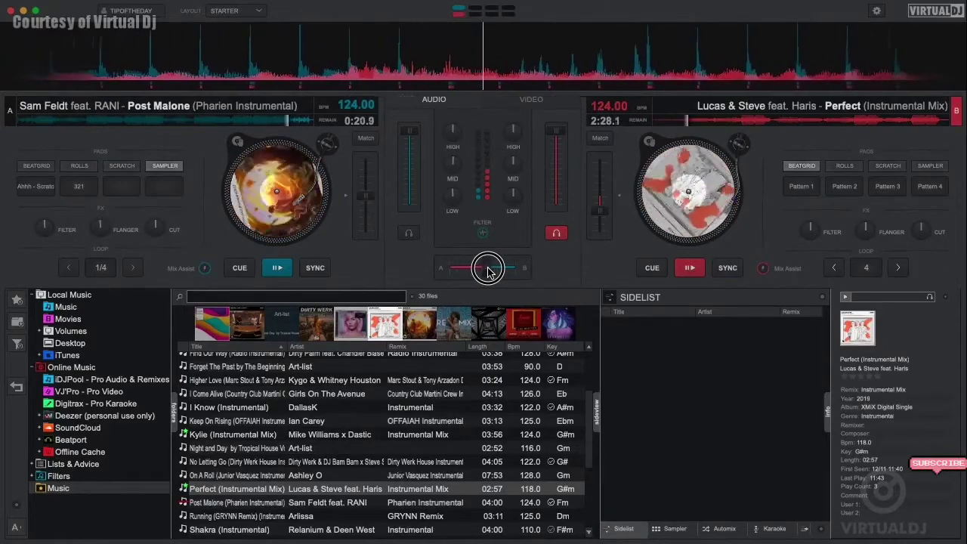
{"action": "left_click_drag", "start_coordinate": [492, 271], "coordinate": [517, 272]}
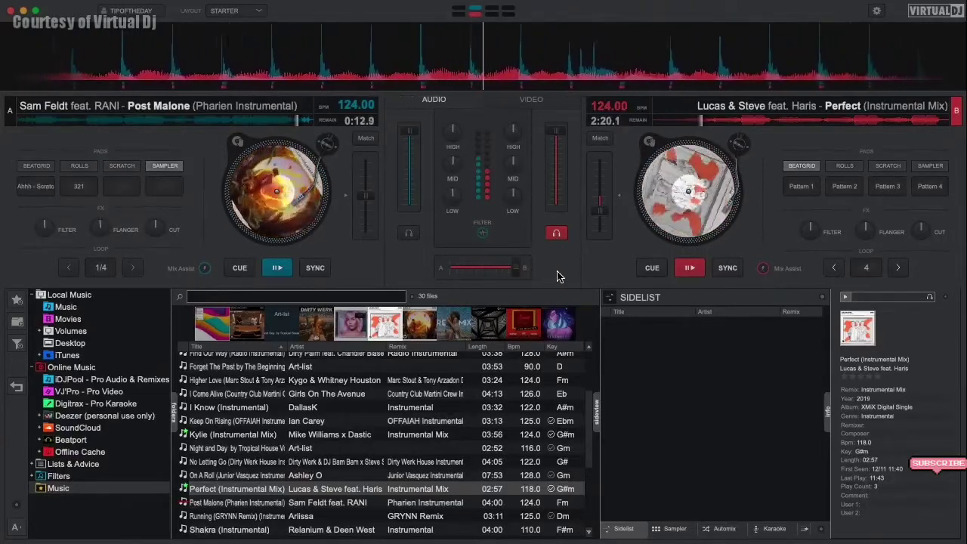